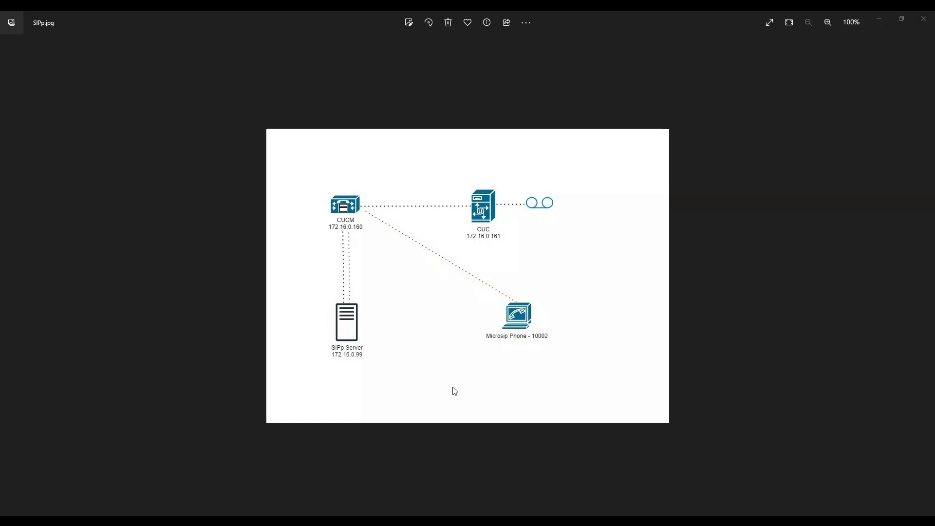
- Bring up call.csv in Notepad and move its window to the bottom, uncovering the network diagram
key("alt+Tab")
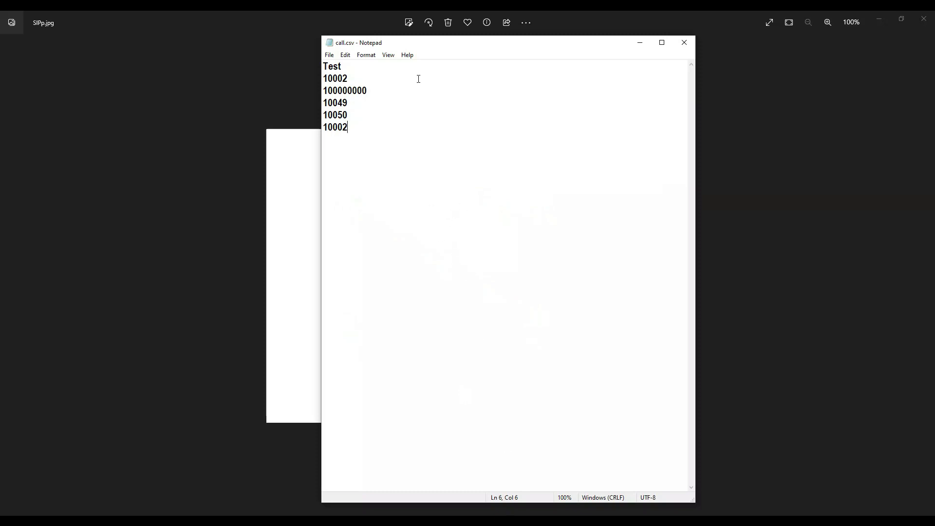
double_click(394, 42)
double_click(367, 15)
left_click_drag(372, 43, 378, 381)
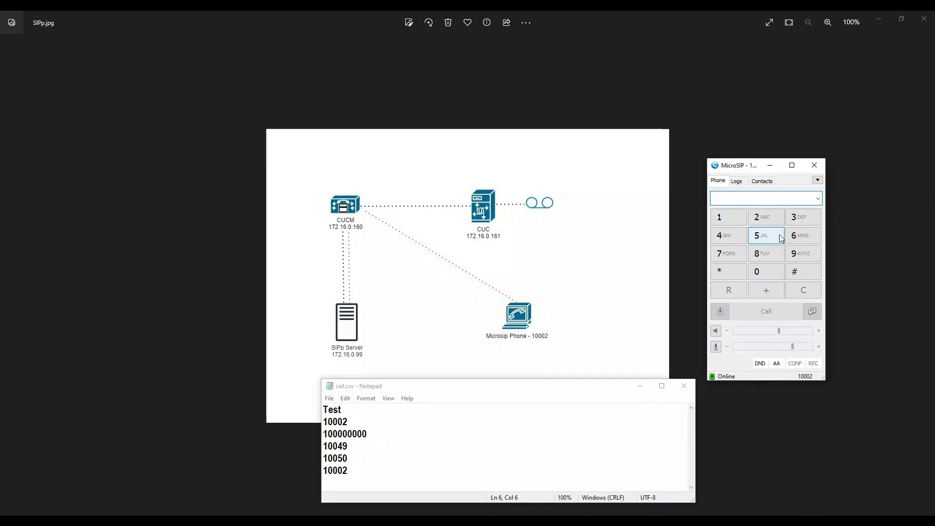
- Call 10049 and then 10050 from MicroSIP, hanging up each call once connected
left_click(767, 200)
type("10049")
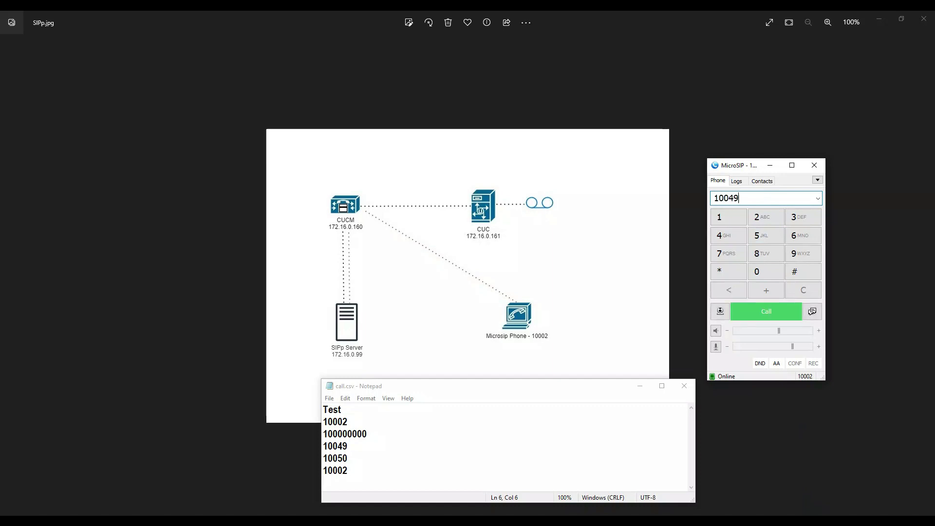
key("Return")
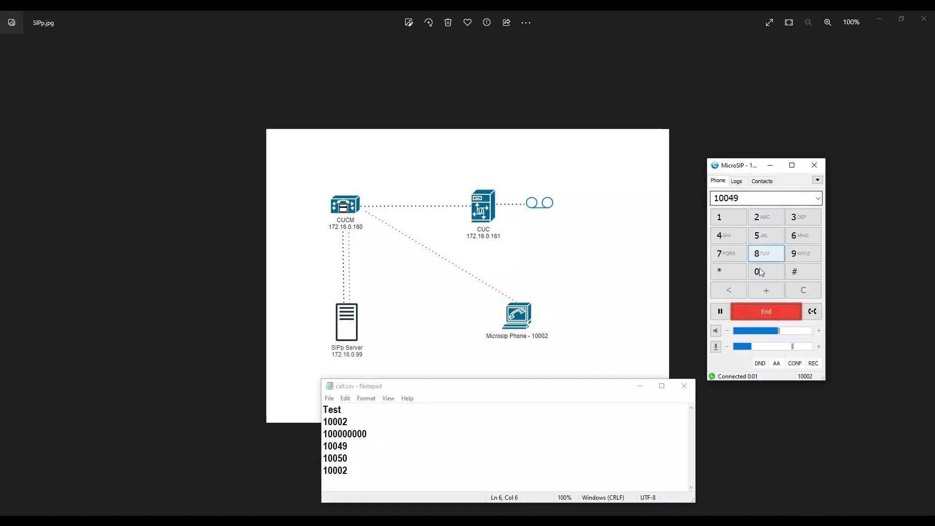
left_click(756, 313)
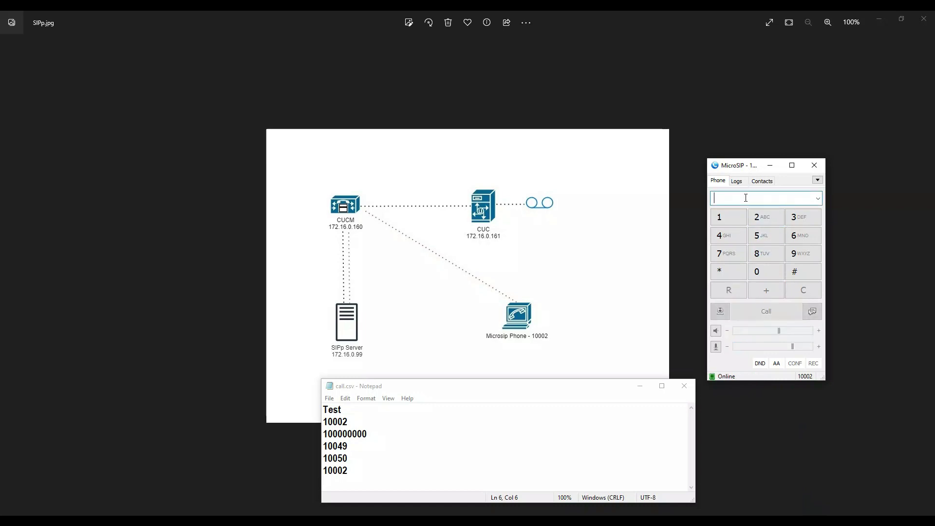
type("10050")
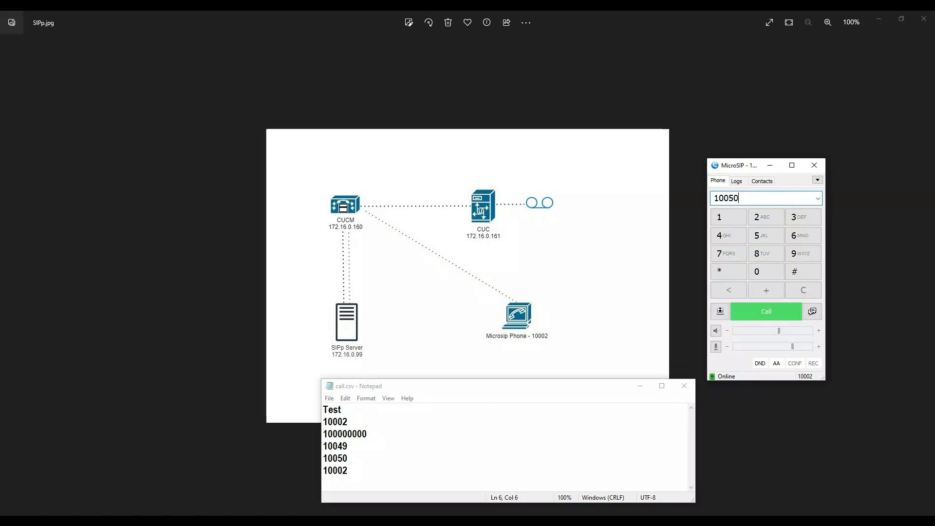
key("Return")
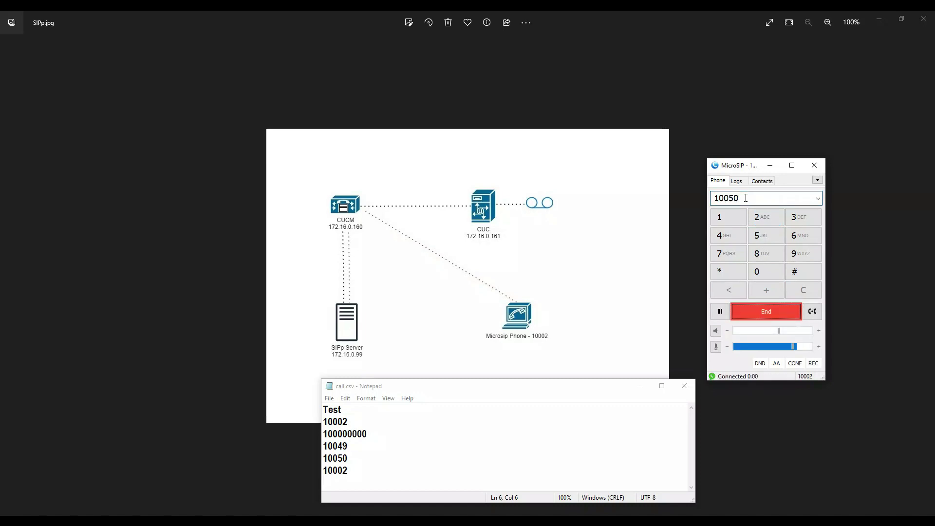
left_click(771, 313)
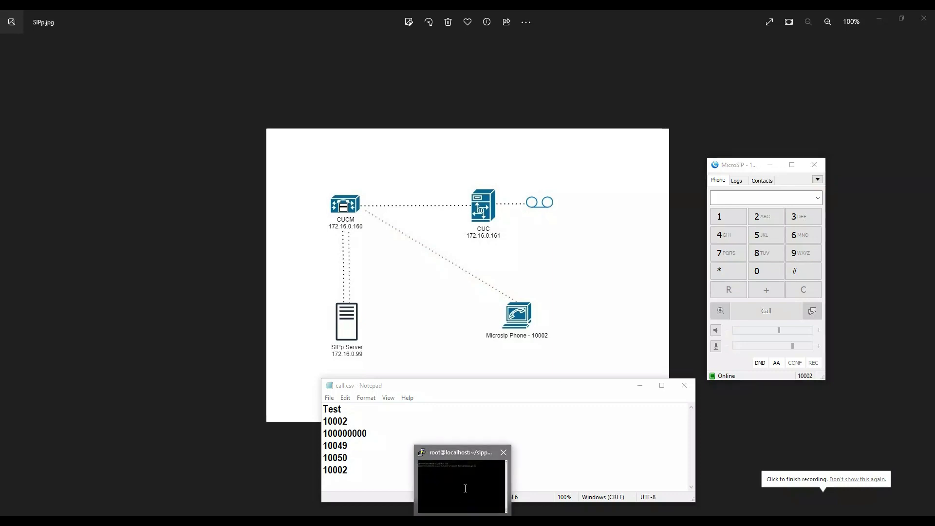
- Run python3 ExecuteMain.py in PuTTY, minimize the terminal, and decline the incoming call from 99999
left_click(462, 521)
double_click(240, 111)
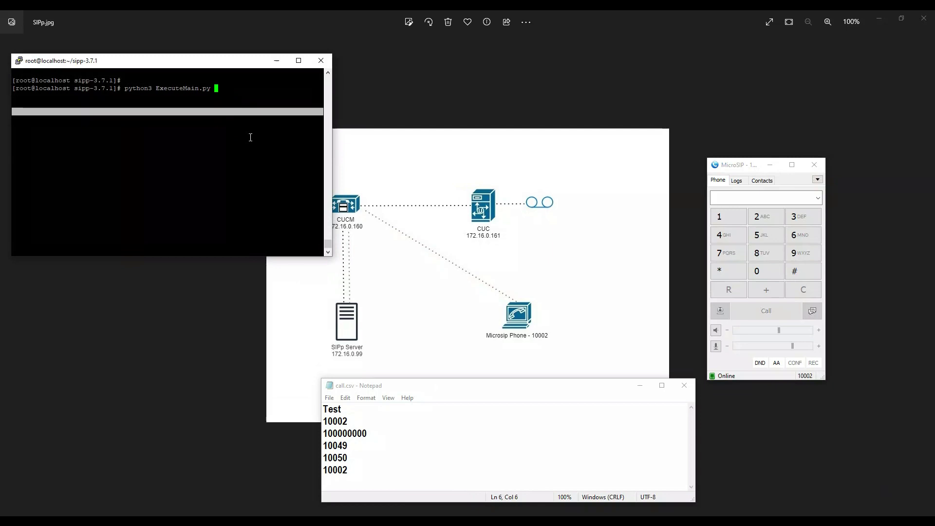
key("Return")
left_click(276, 61)
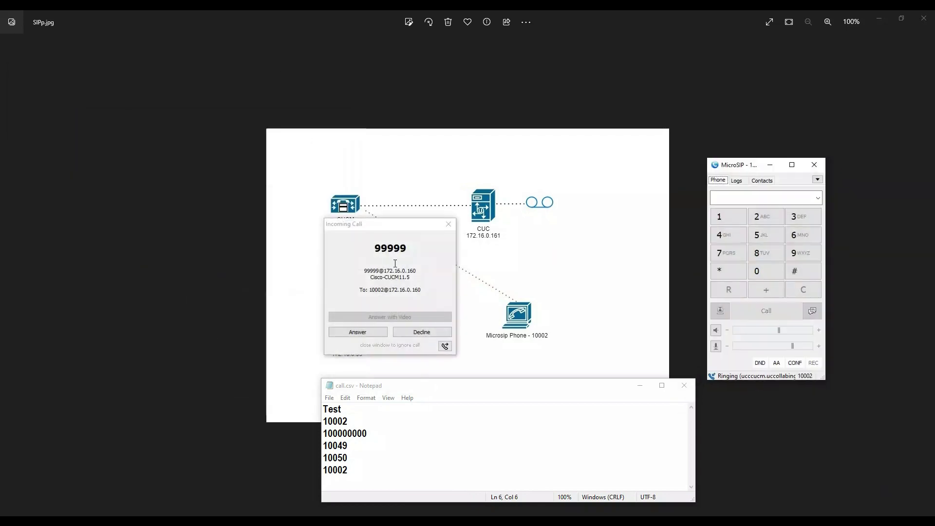
left_click(404, 335)
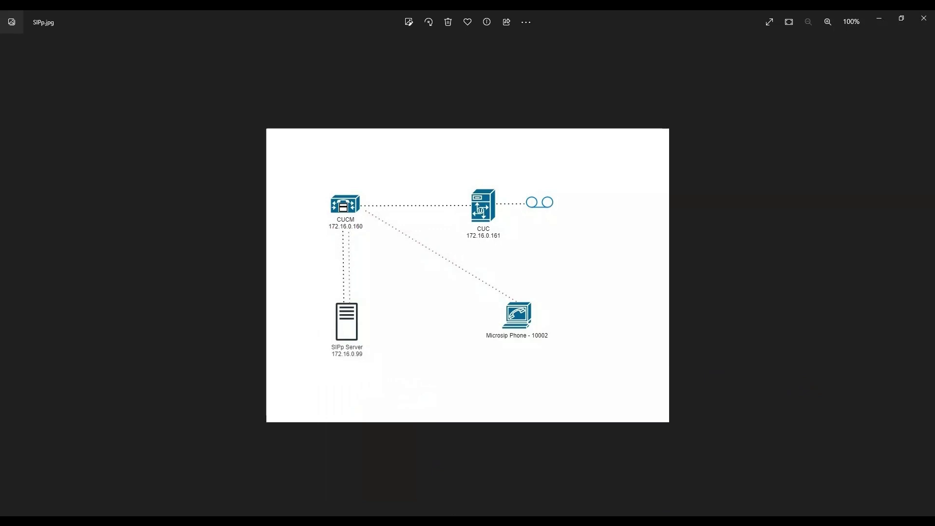
- Answer the second test call from 99999 in MicroSIP and let it end after about seven seconds
left_click(476, 513)
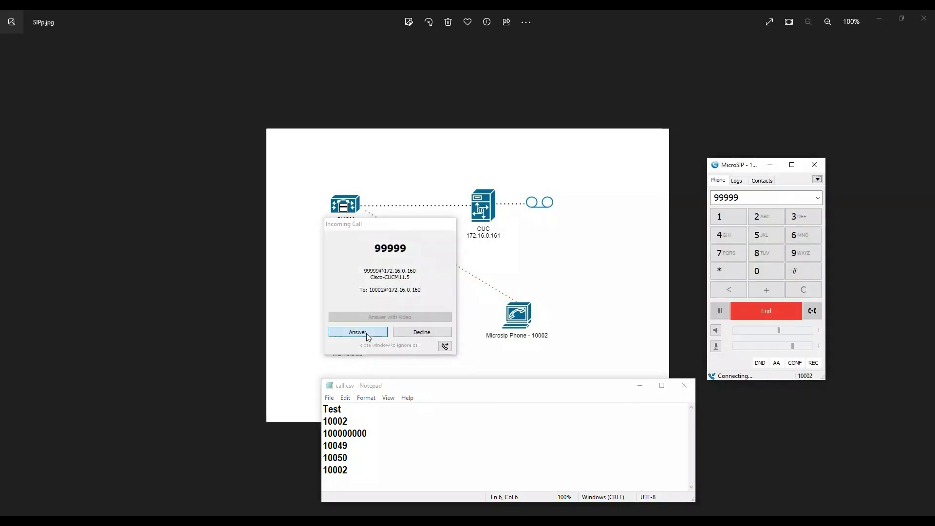
left_click(368, 337)
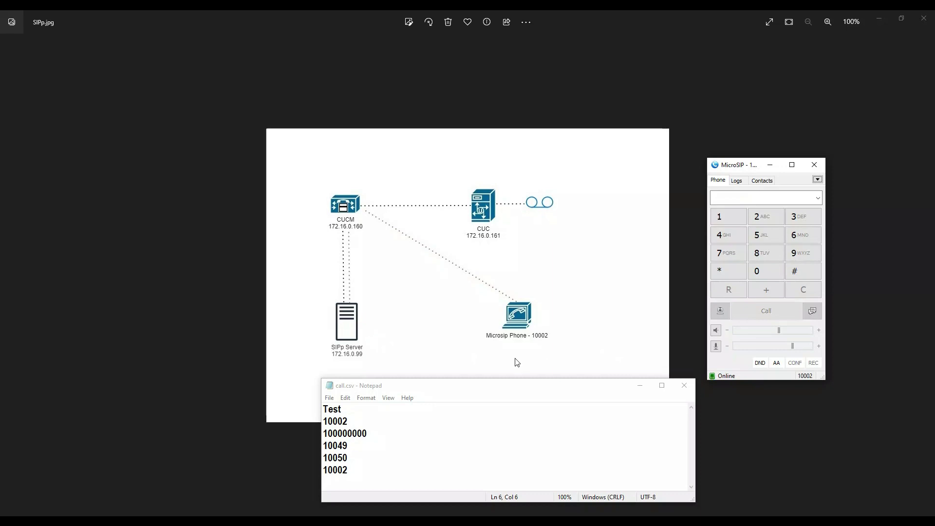
- In Outlook, update the Inbox folder and check the Junk folder for the call automation report
left_click(440, 515)
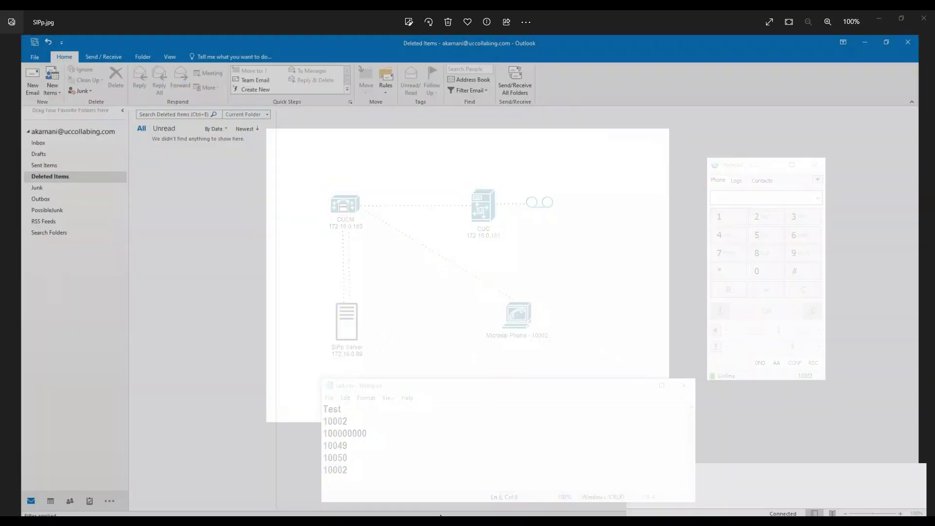
left_click(75, 122)
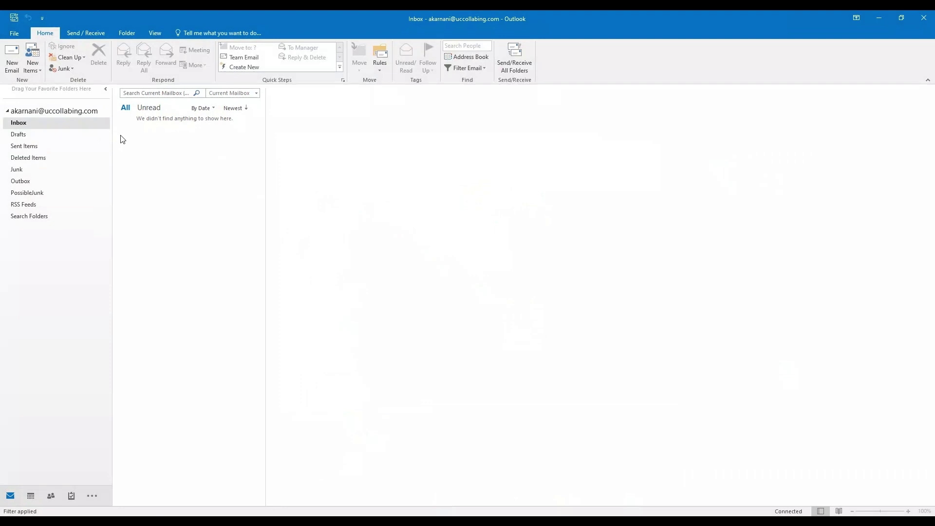
left_click(84, 34)
left_click(71, 45)
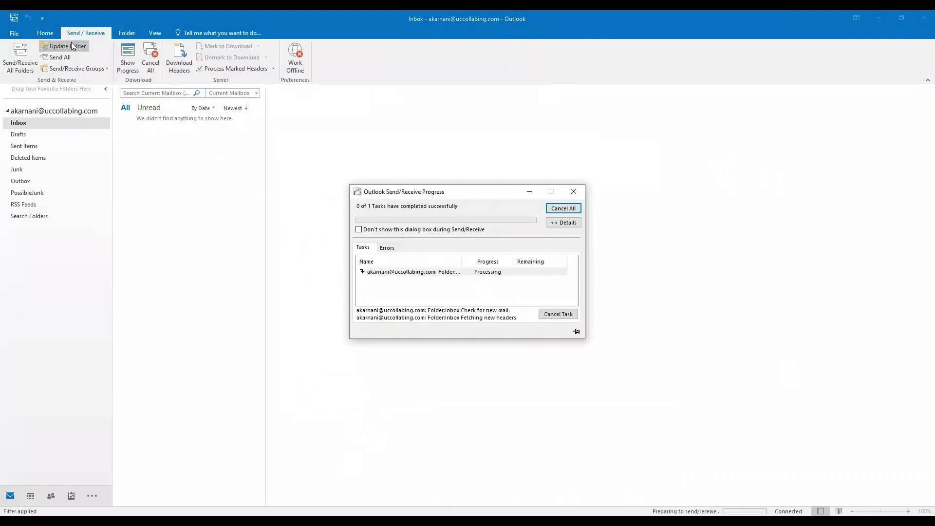
left_click(49, 169)
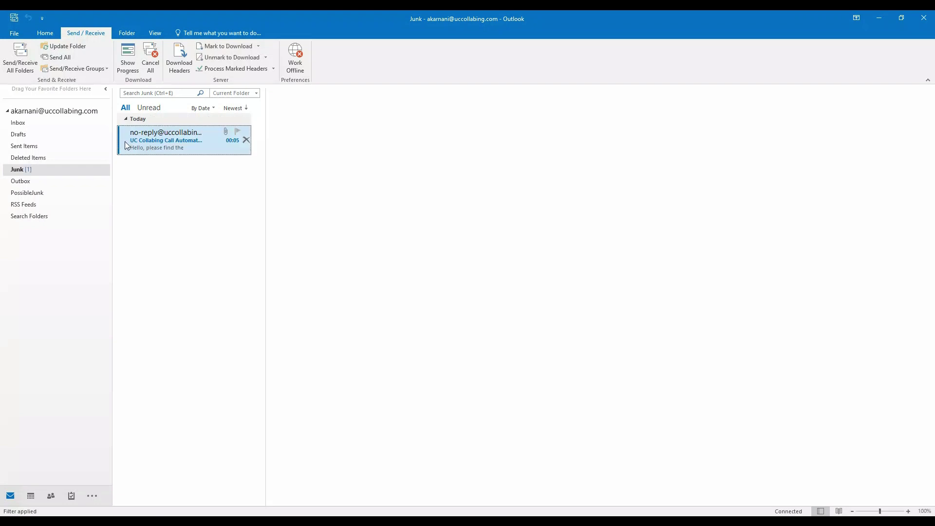
- Move the UC Collabing Call Automation report to the Inbox and open its output.csv attachment in Excel
left_click_drag(168, 142, 64, 125)
left_click(65, 126)
left_click(191, 140)
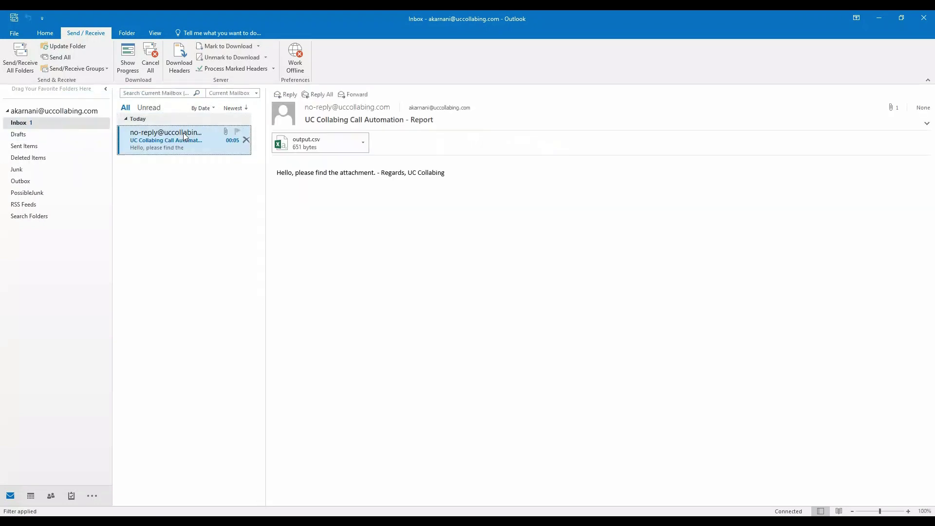
right_click(296, 141)
left_click(306, 170)
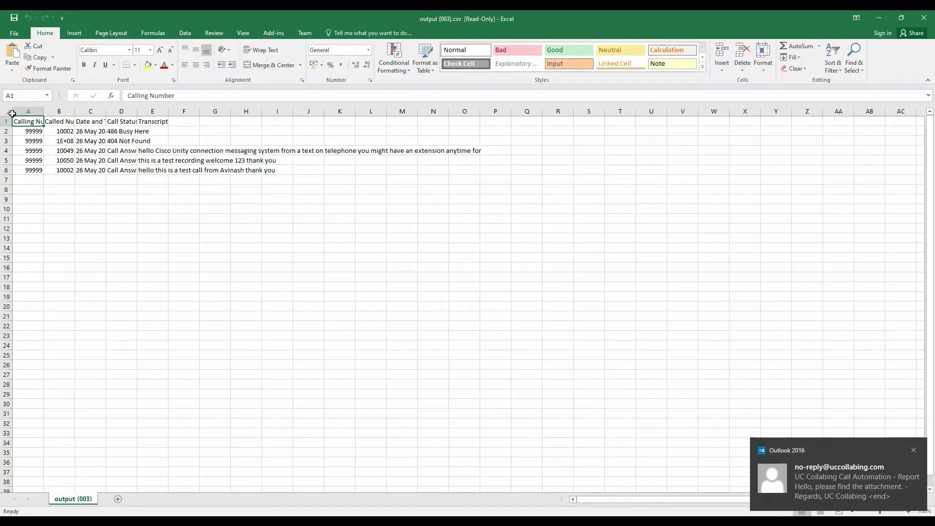
- AutoFit all output.csv columns to show full timestamps and called numbers, then switch back to call.csv
left_click(7, 112)
double_click(46, 111)
left_click(154, 160)
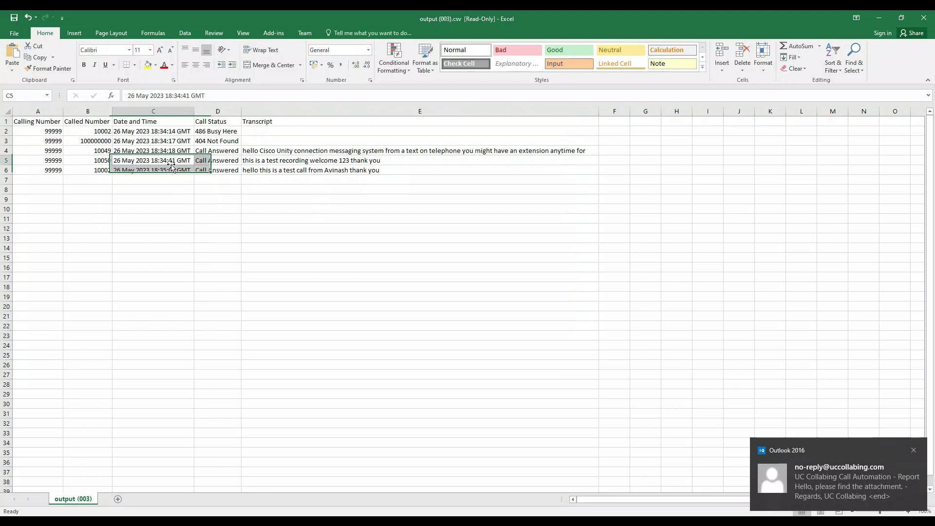
key("alt+Tab")
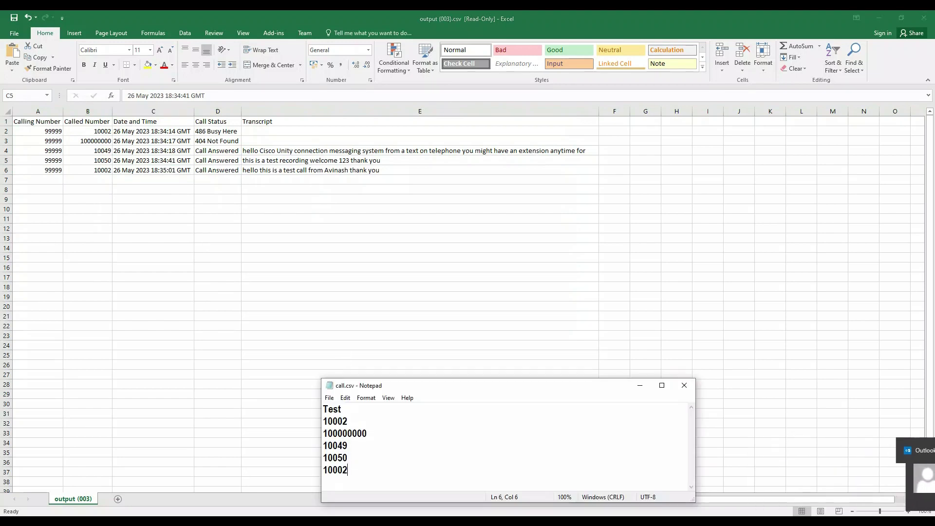